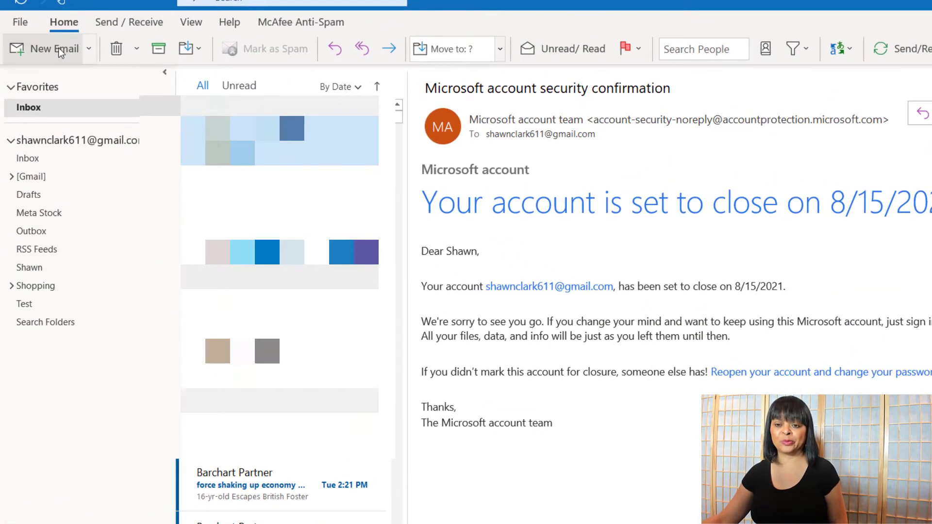
# Start a new email and bring up its extra message options from the Options tab.
pyautogui.click(59, 50)
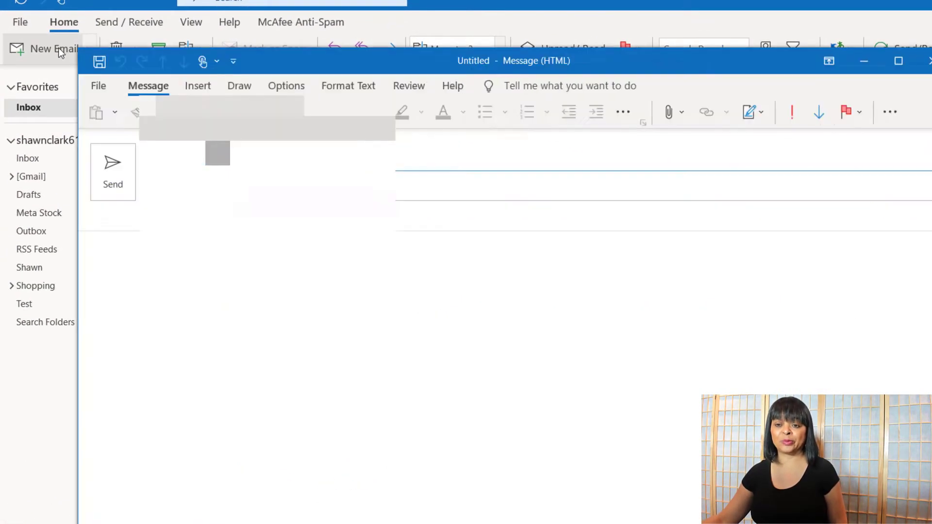
pyautogui.click(297, 89)
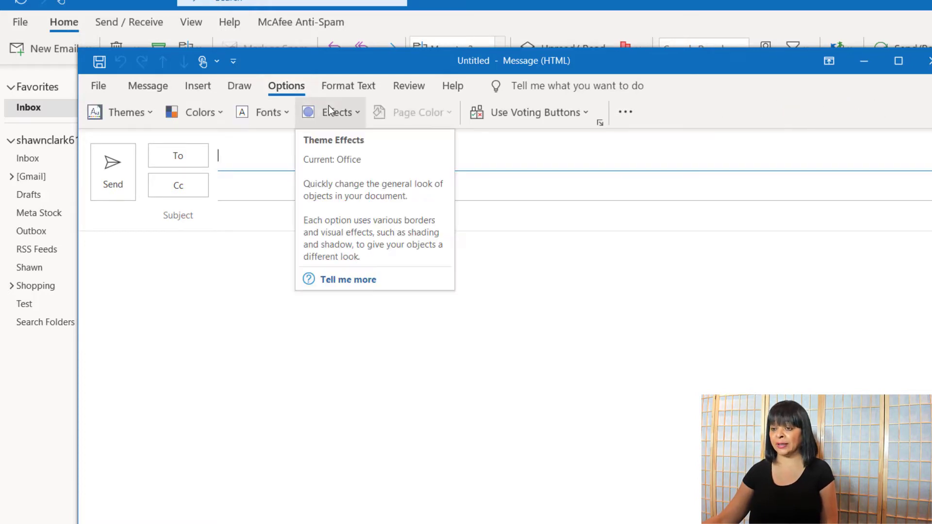
pyautogui.click(626, 113)
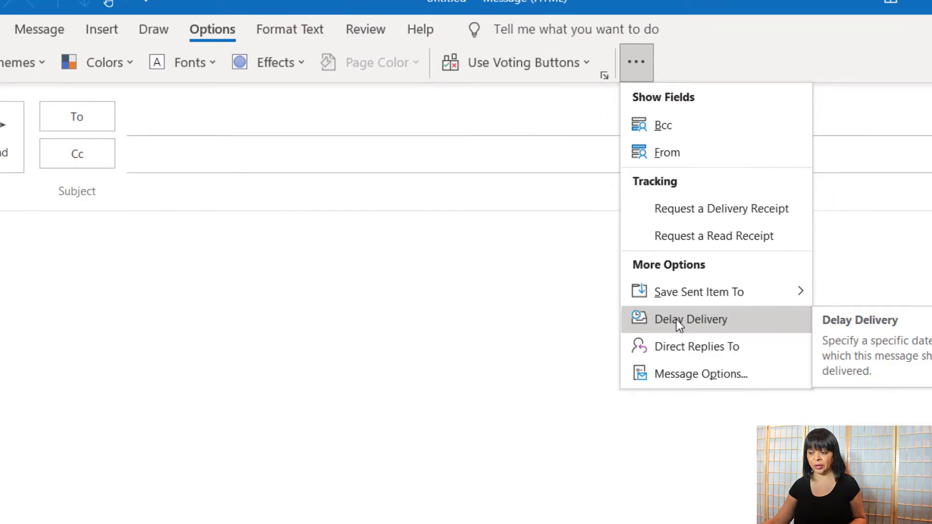
# Turn on Delay Delivery with 'Do not deliver before' set to July 5, 2021, 10:00 AM.
pyautogui.click(677, 320)
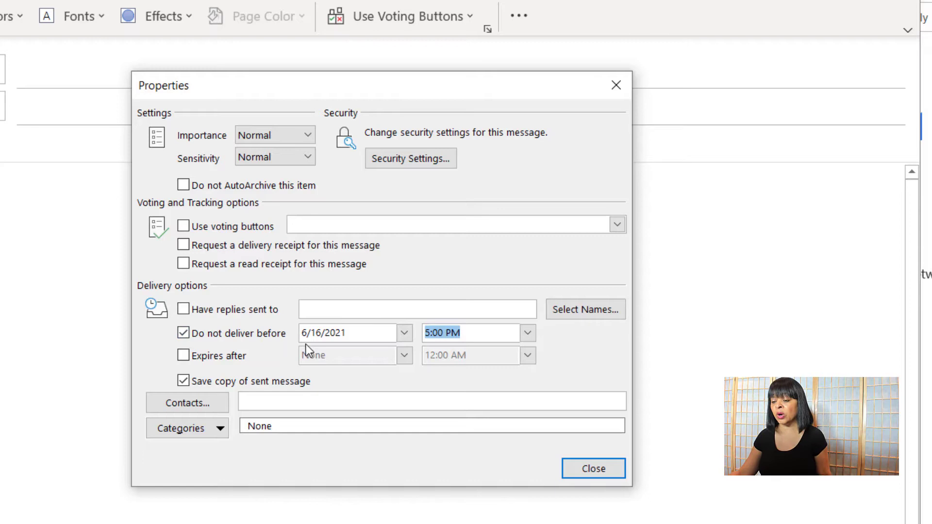
pyautogui.click(403, 334)
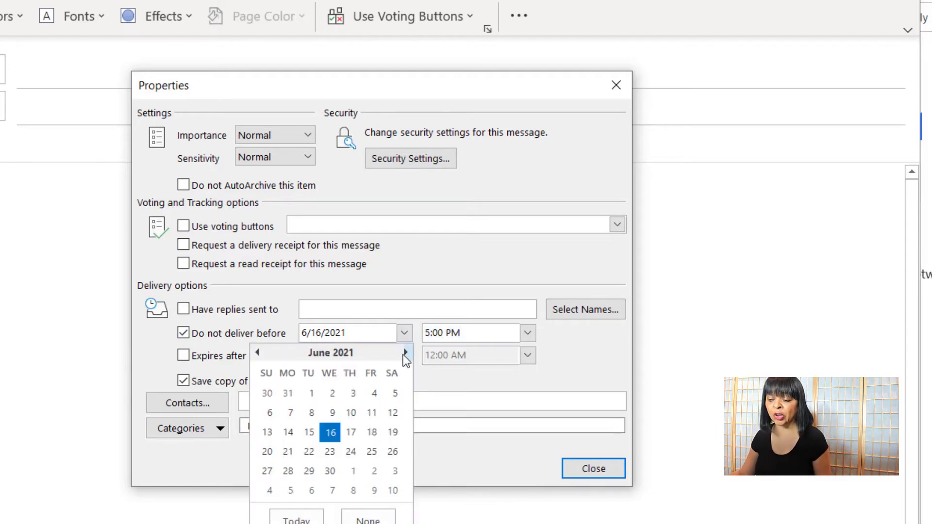
pyautogui.click(405, 354)
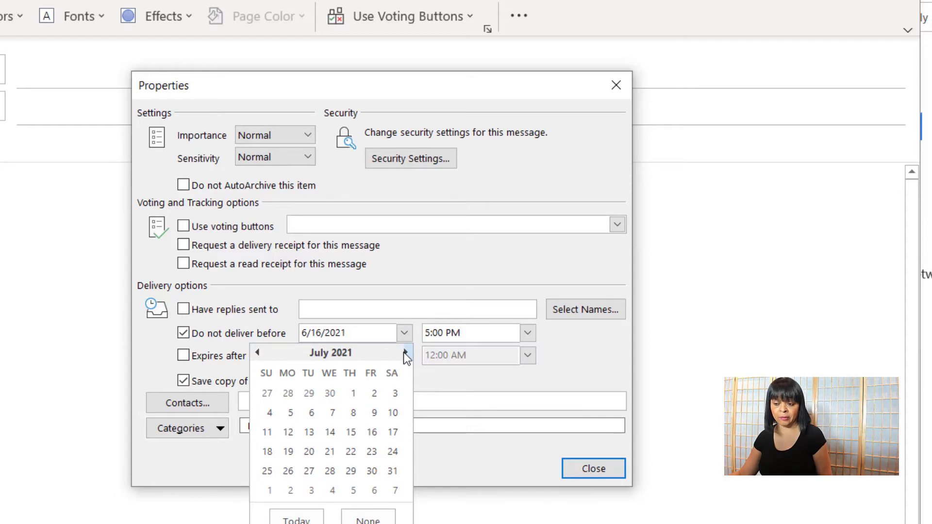
pyautogui.click(290, 414)
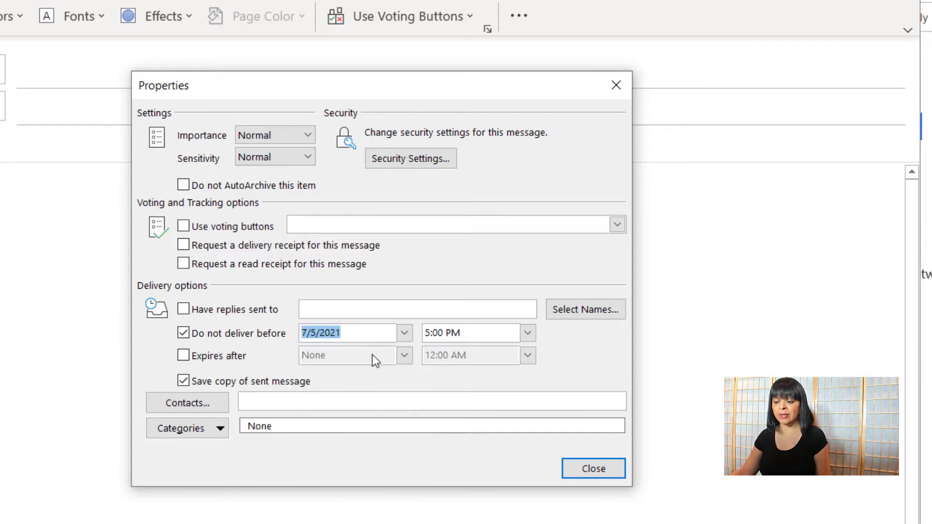
pyautogui.click(528, 335)
pyautogui.click(527, 354)
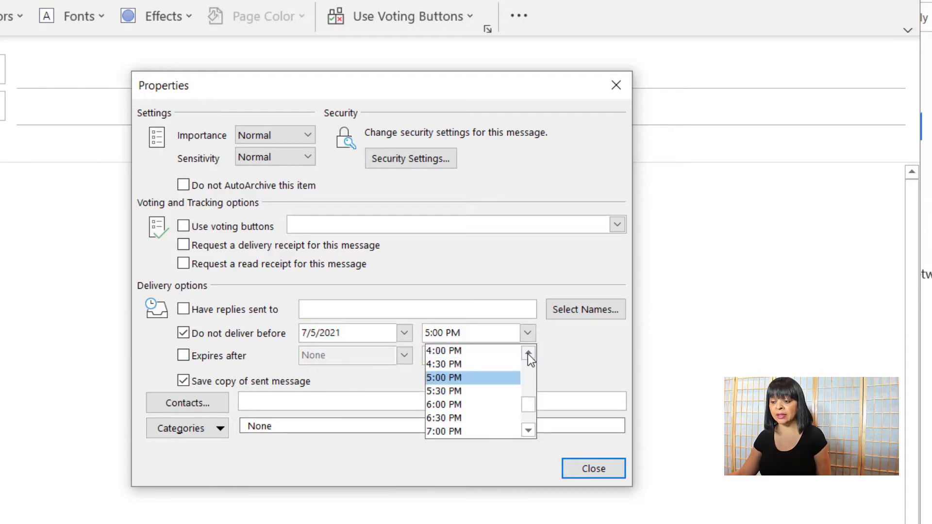
pyautogui.click(528, 354)
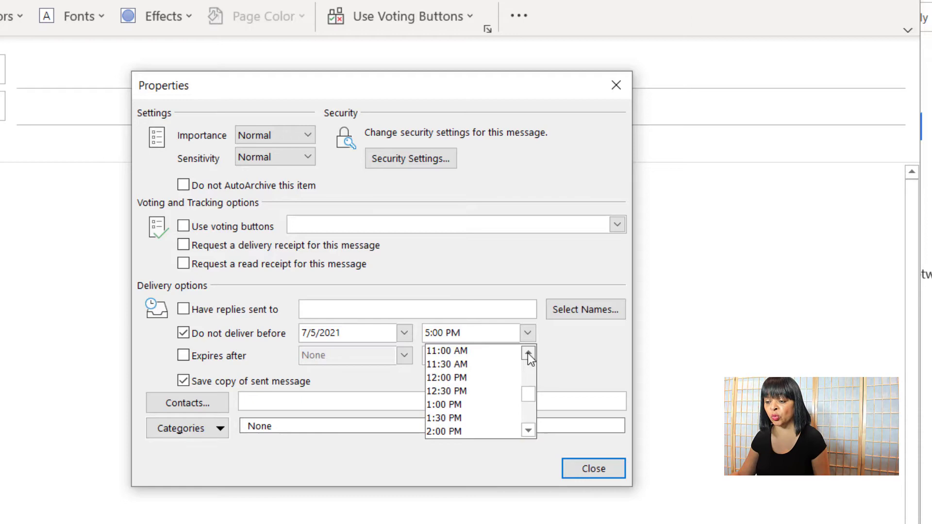
pyautogui.click(528, 354)
pyautogui.click(488, 351)
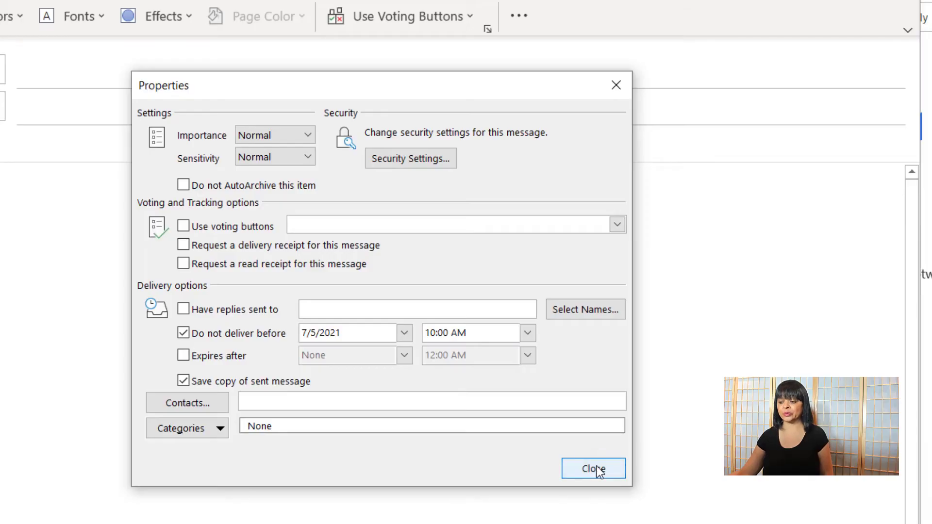
# Close the properties, address the email to the suggested recipient, and give it the subject 'Family'.
pyautogui.click(598, 471)
pyautogui.click(203, 142)
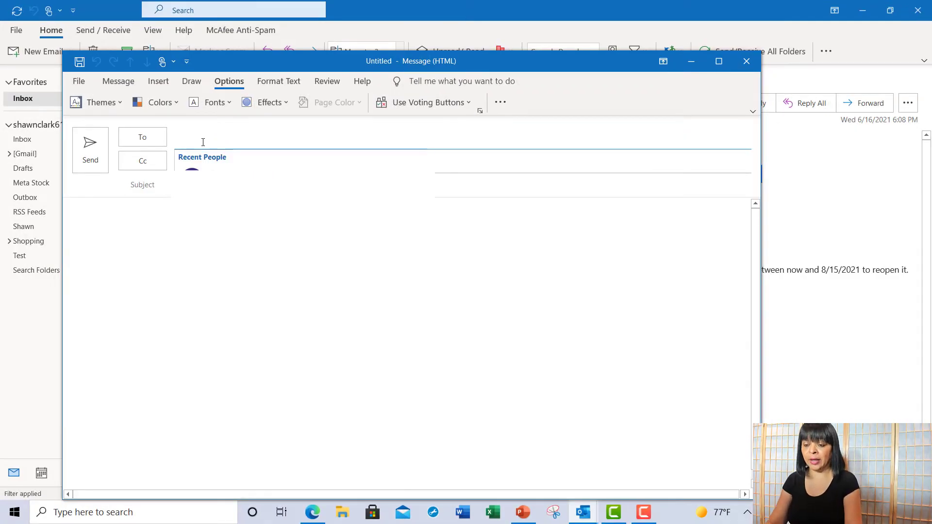
pyautogui.write('shawn')
pyautogui.press('Return')
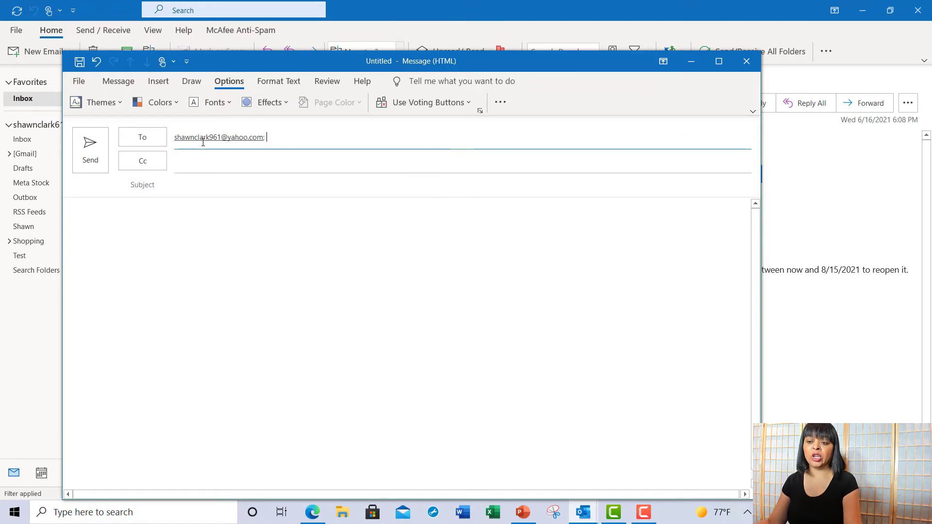
pyautogui.click(192, 185)
pyautogui.write('F')
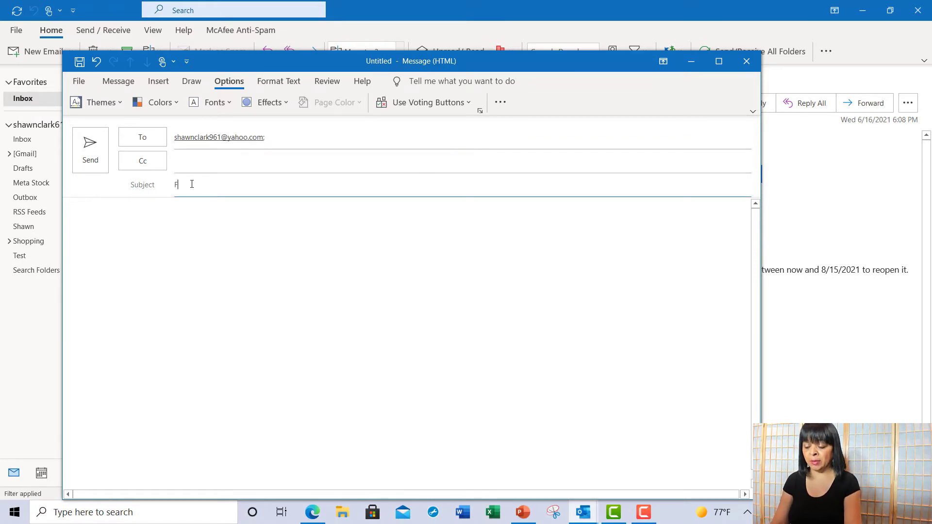
pyautogui.write('amily')
pyautogui.press('Tab')
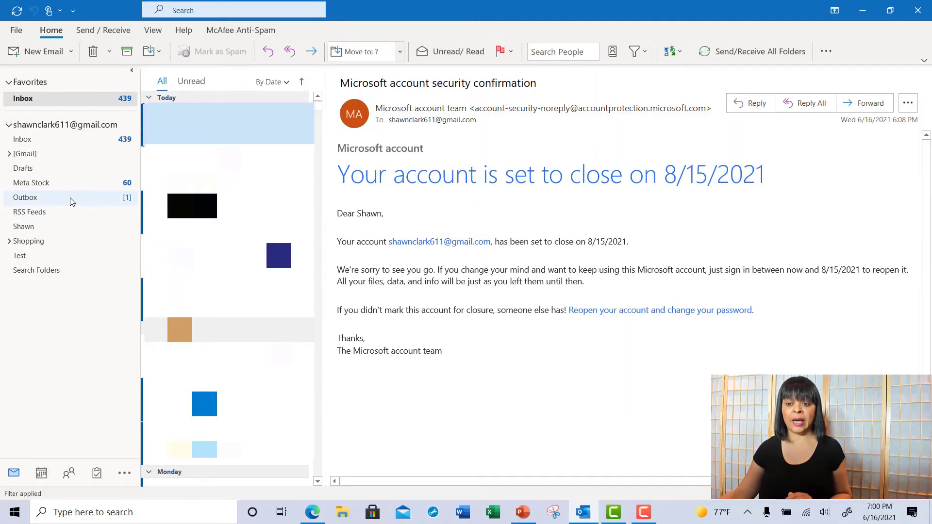
# Open the Outbox folder to see the queued 'Family' message.
pyautogui.click(70, 197)
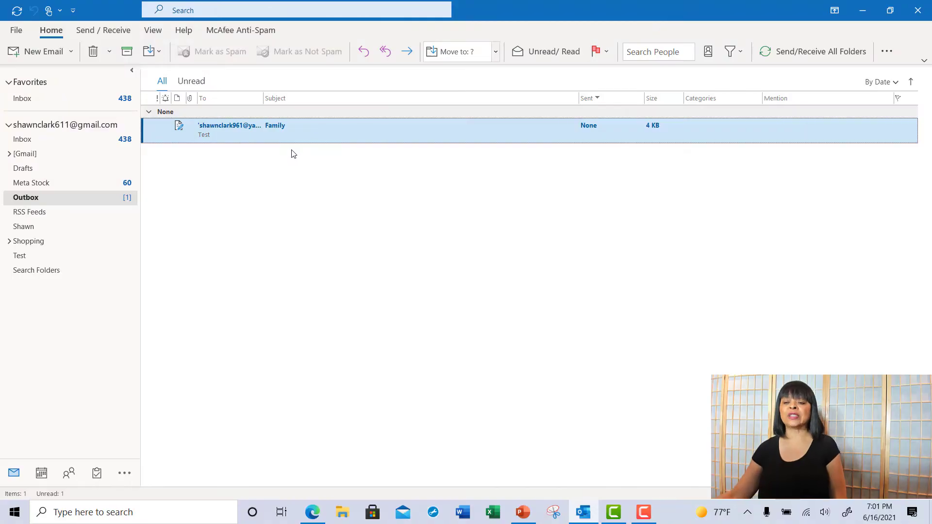
pyautogui.doubleClick(311, 127)
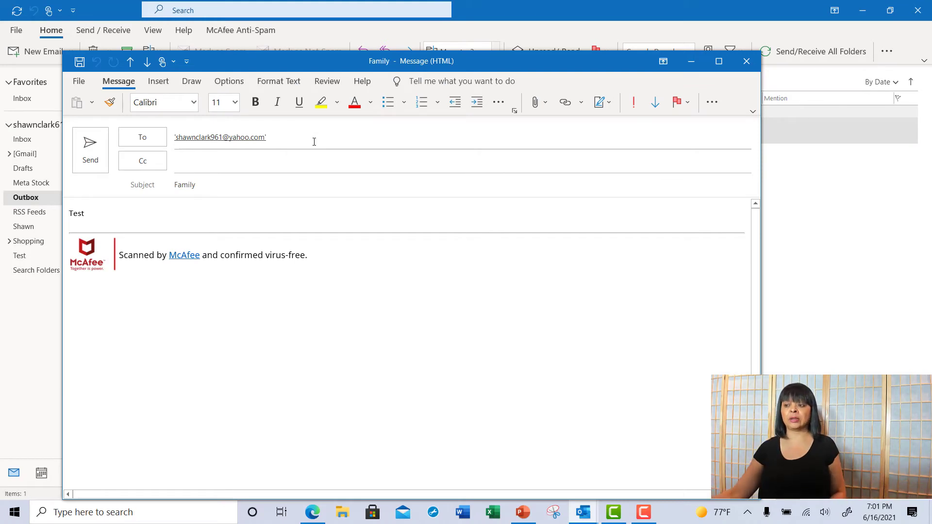
pyautogui.click(93, 158)
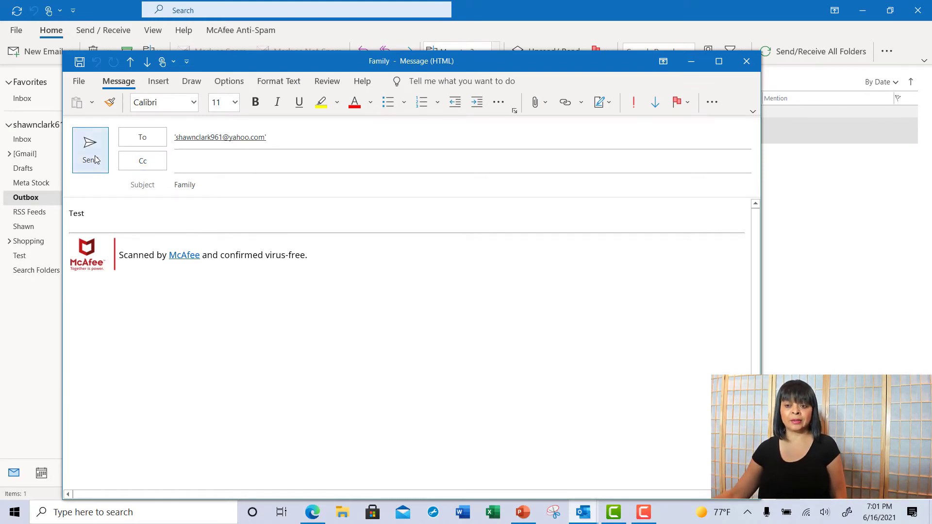